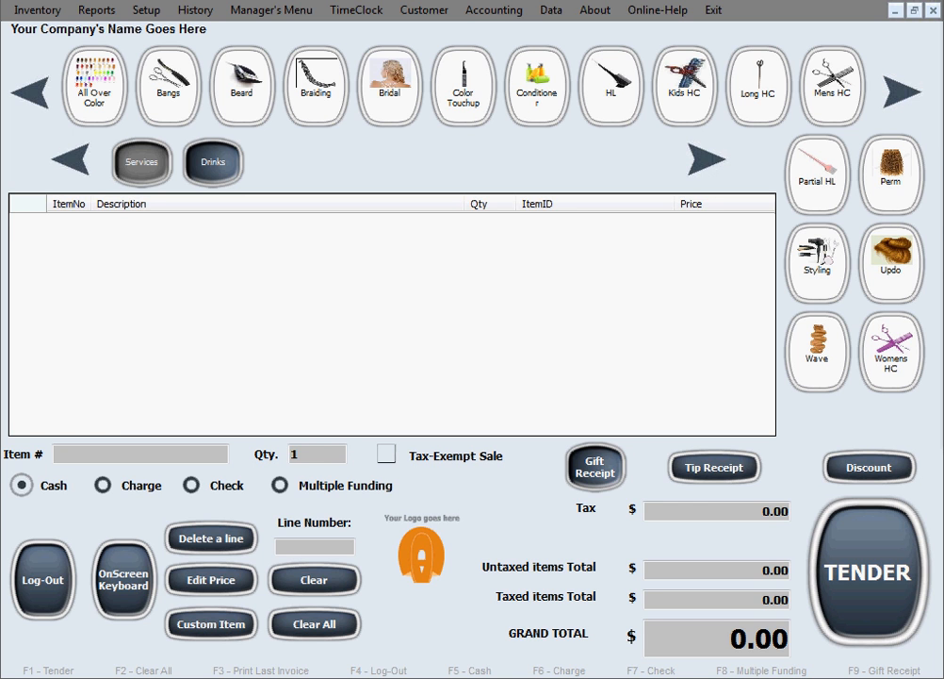
# Open the inventory item editor and start adding a new service with item number 1 MIN TAN.
pyautogui.click(54, 15)
pyautogui.click(85, 30)
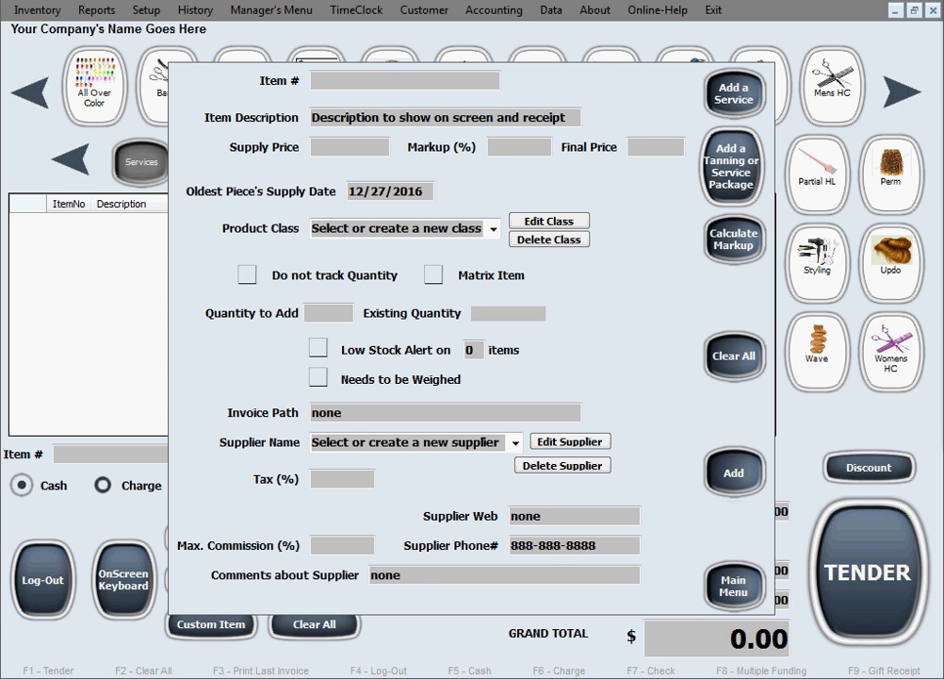
pyautogui.click(736, 97)
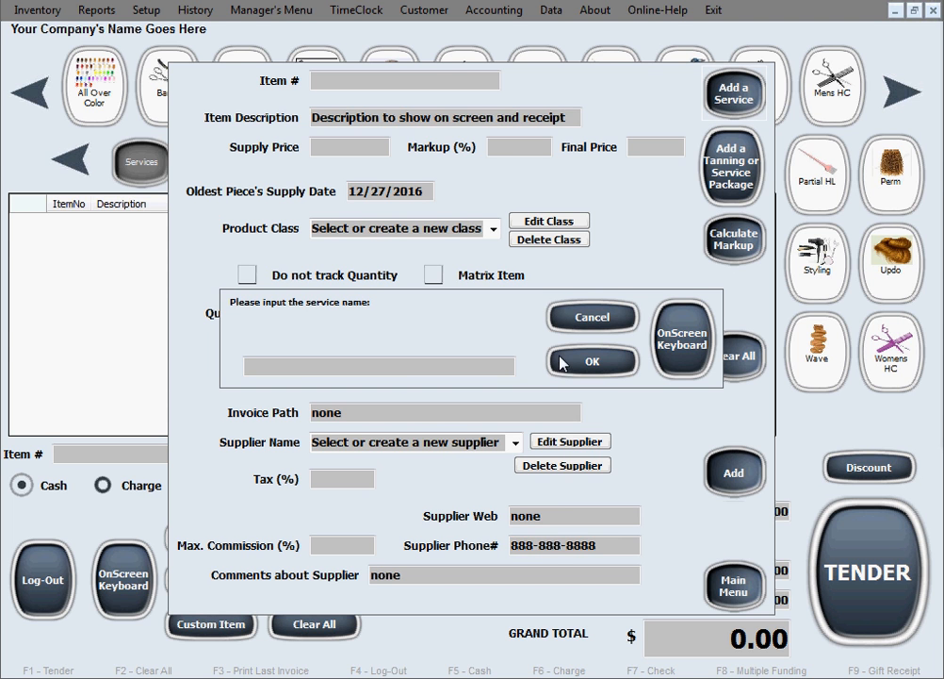
pyautogui.write('1 MIN TAN')
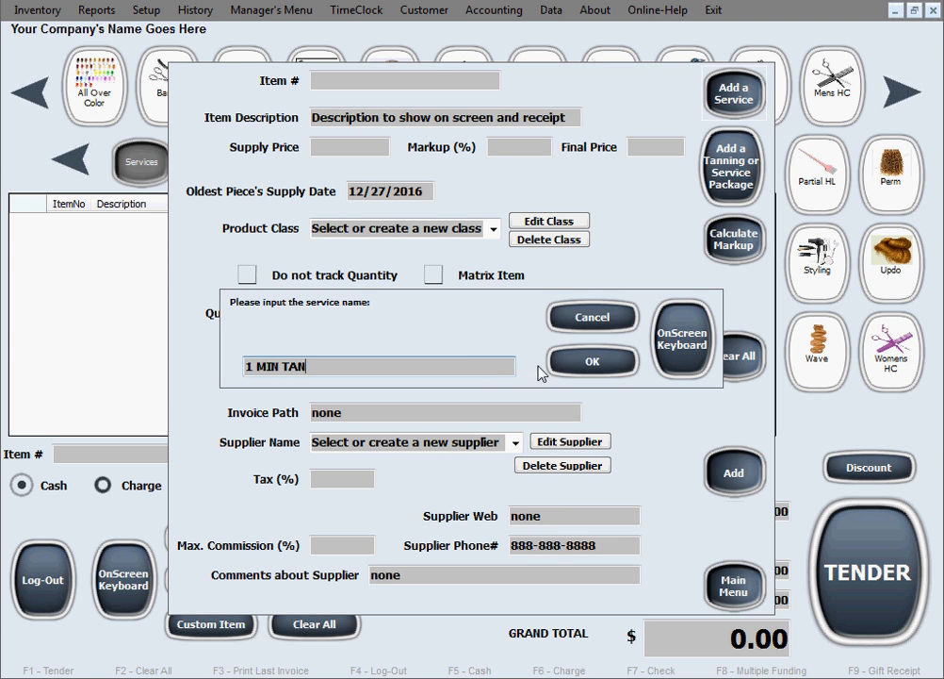
pyautogui.click(614, 358)
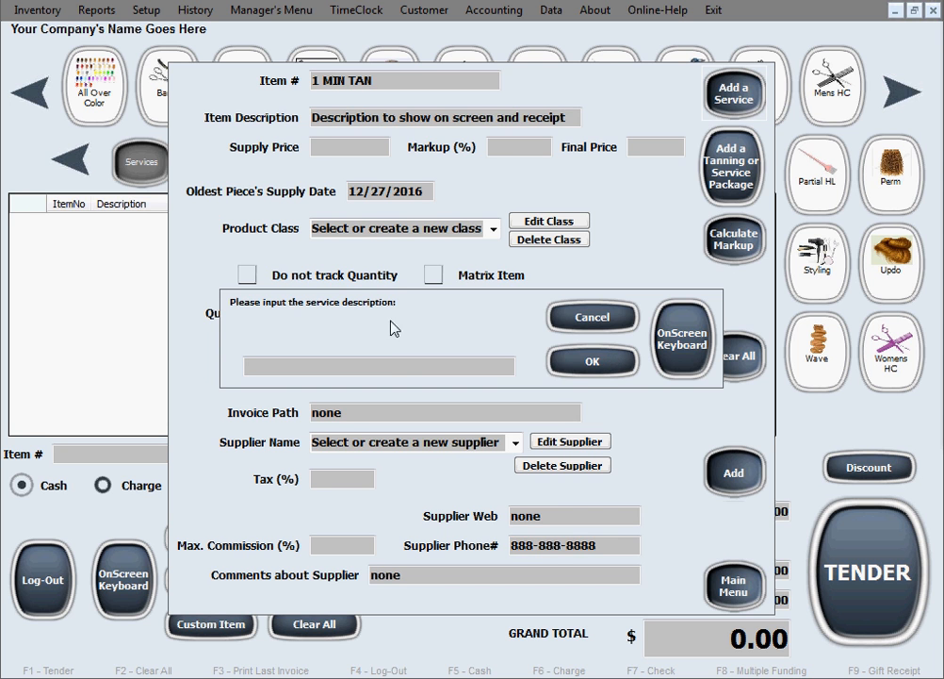
# Give the service the description 1 Minute of Tanning and set its final price to 3.
pyautogui.write('1 Minute of Tanning')
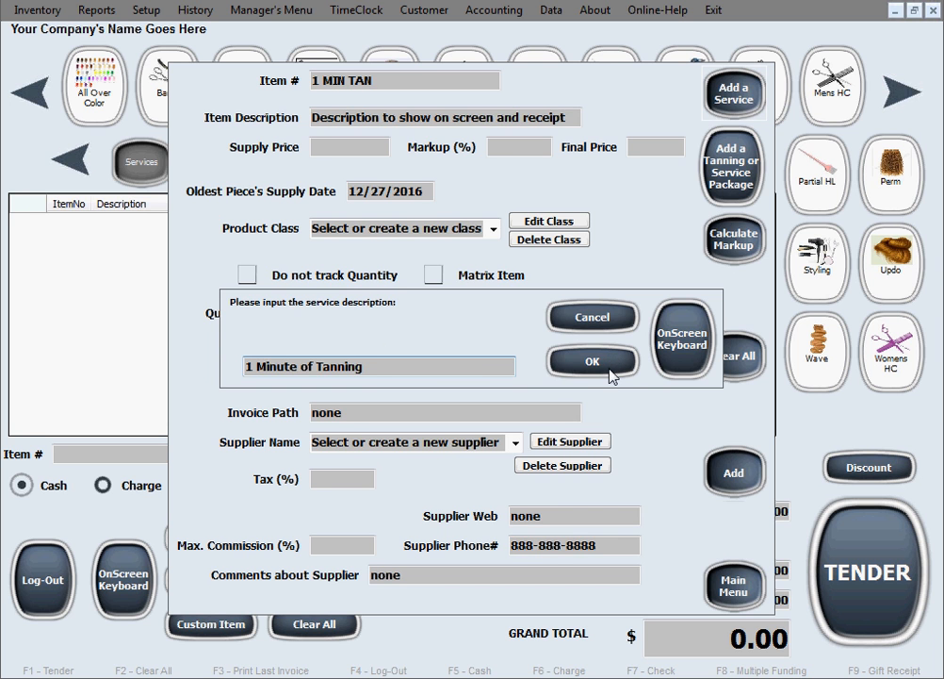
pyautogui.click(608, 370)
pyautogui.click(335, 152)
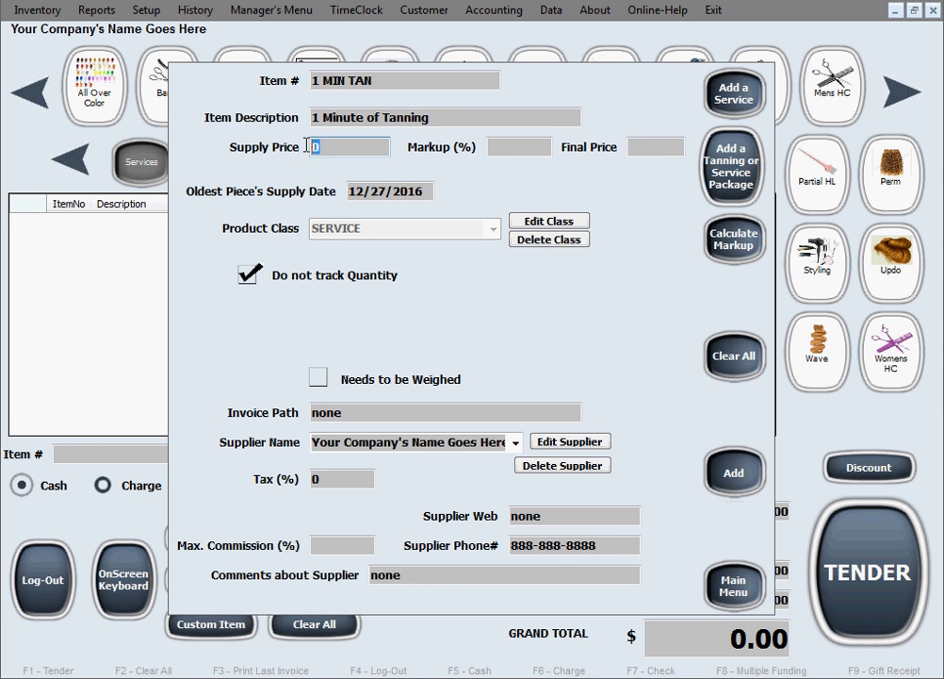
pyautogui.click(643, 146)
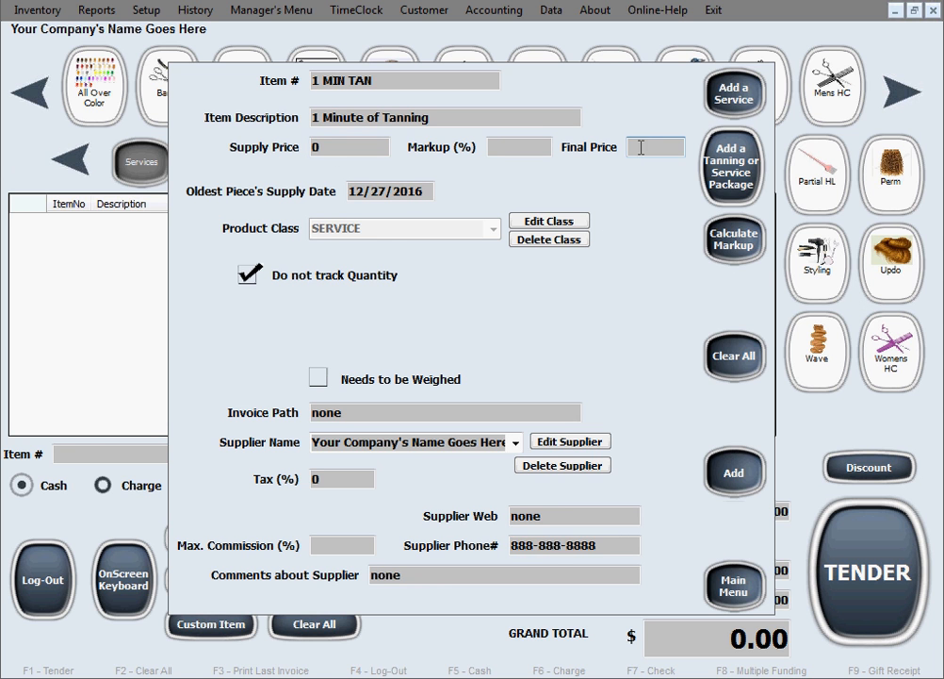
pyautogui.write('3')
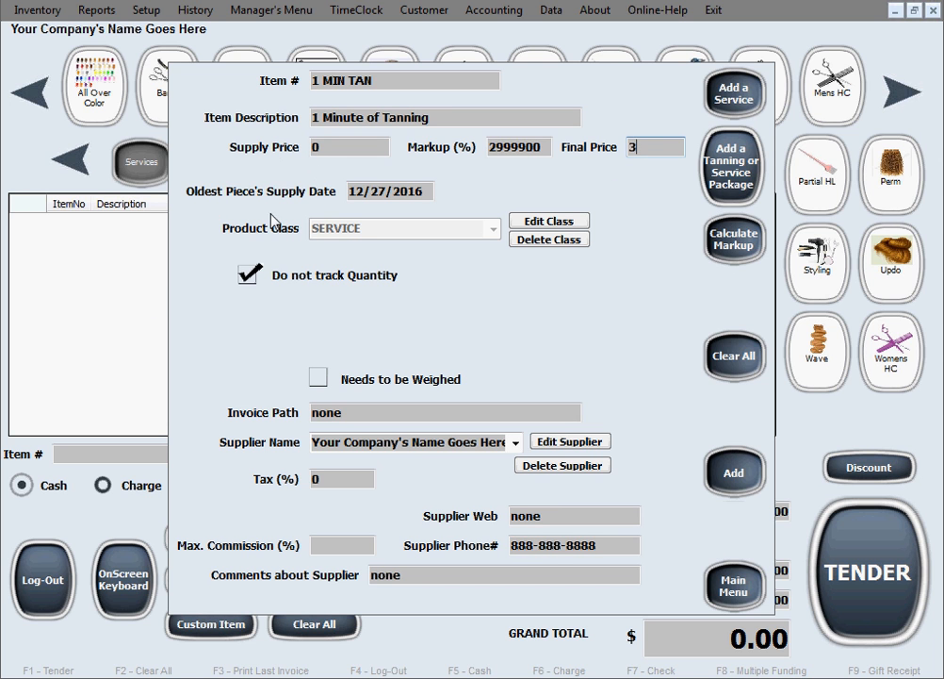
# Turn on quantity tracking for the service and set the quantity to add to 10000.
pyautogui.click(251, 276)
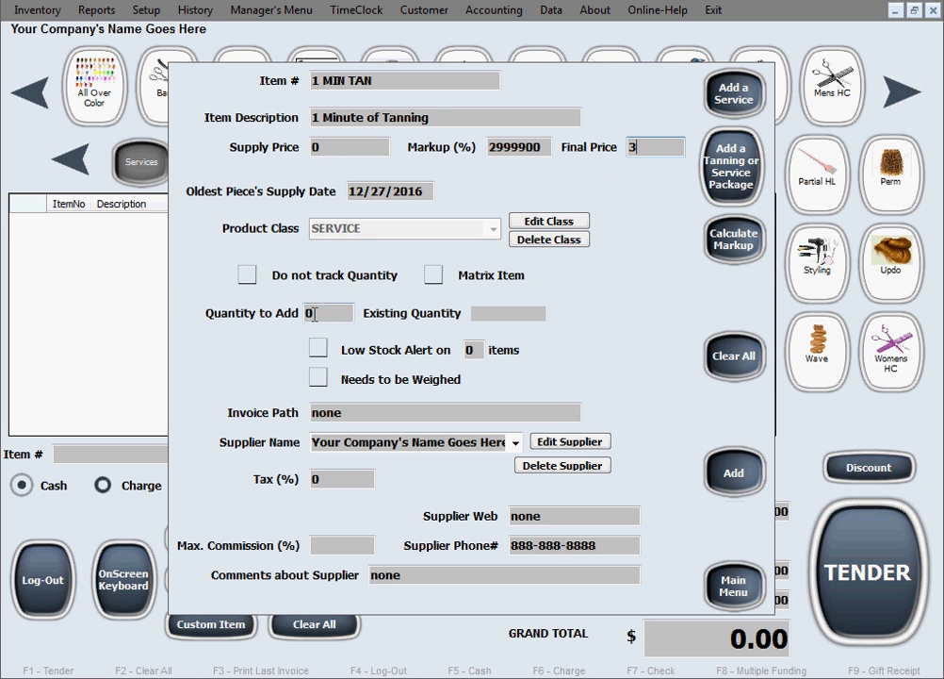
pyautogui.write('10000')
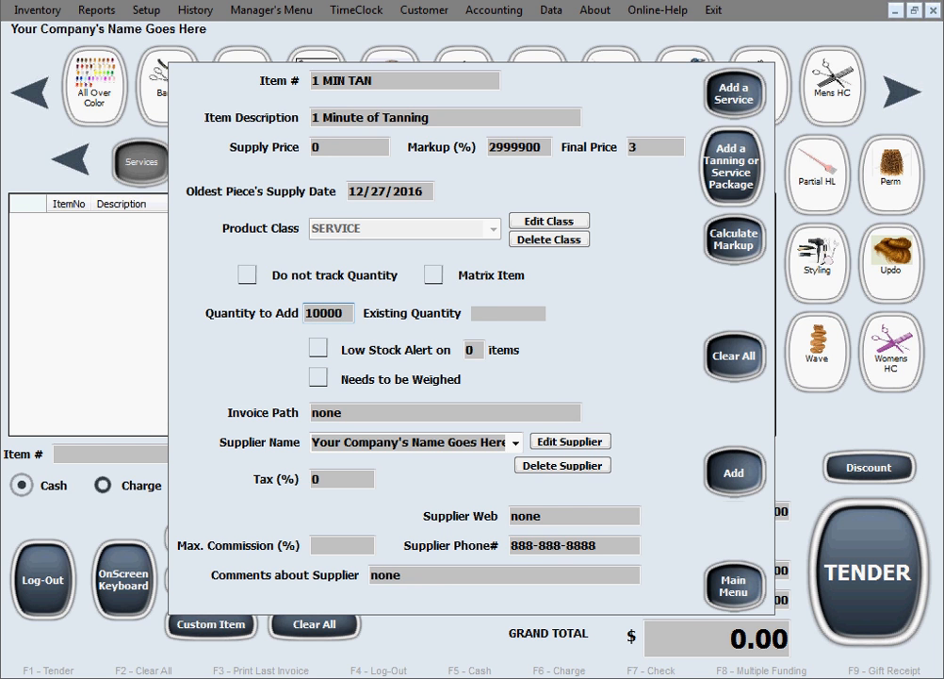
# Set the supplier name to our salon and the tax to 7 percent.
pyautogui.click(376, 443)
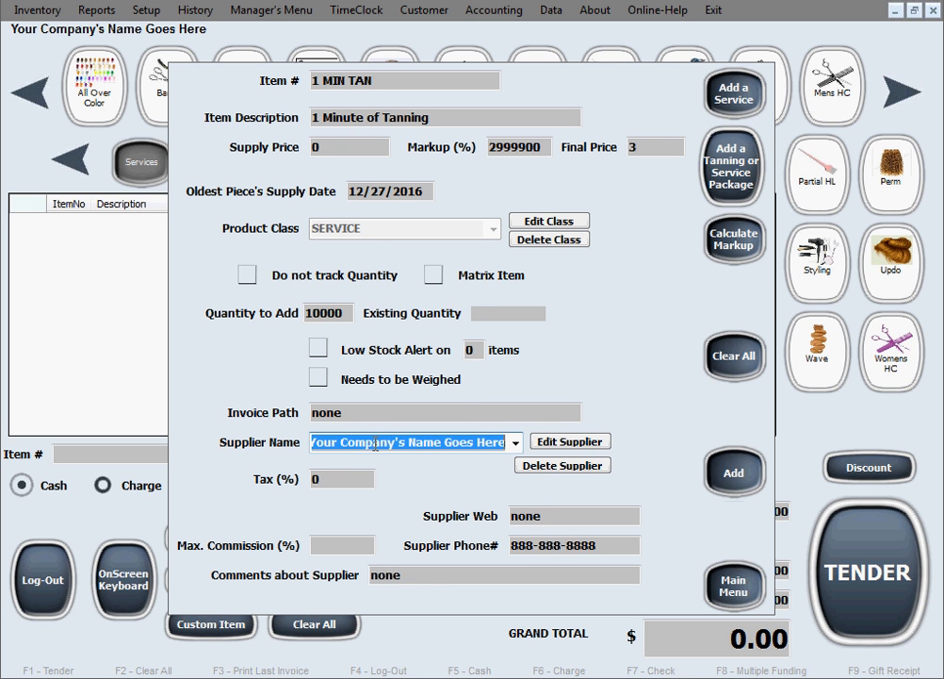
pyautogui.write('our salon')
pyautogui.press('Tab')
pyautogui.write('7')
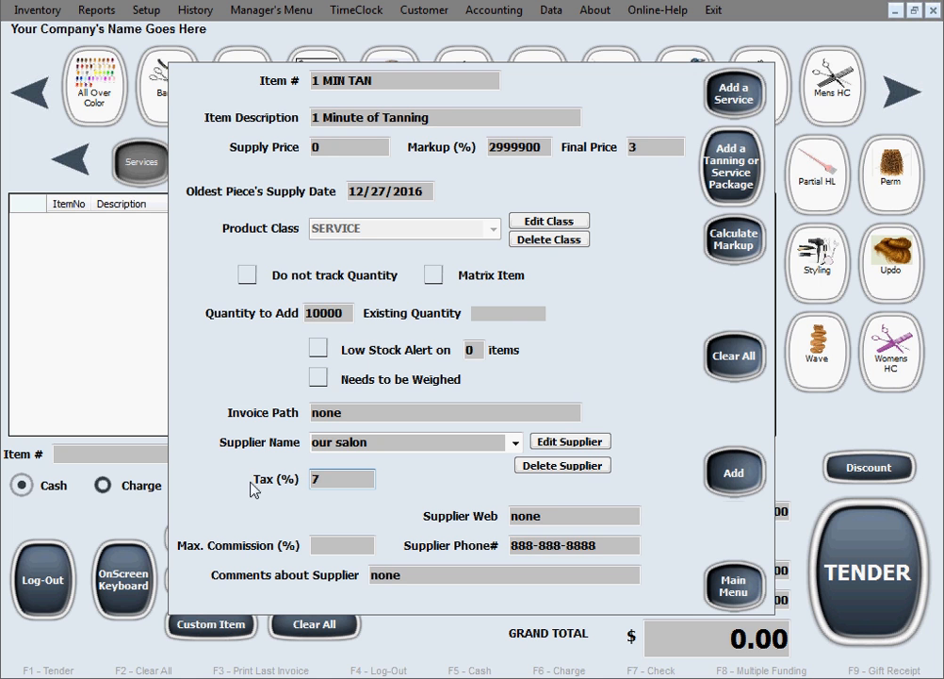
# Add the 1 MIN TAN service to the database and confirm.
pyautogui.click(737, 483)
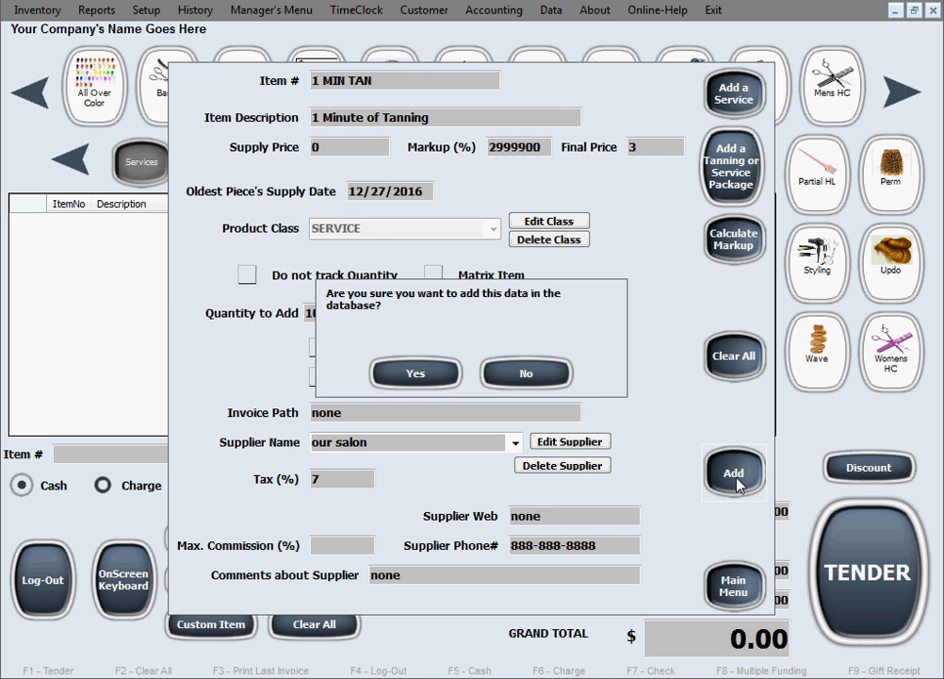
pyautogui.click(429, 379)
pyautogui.click(546, 403)
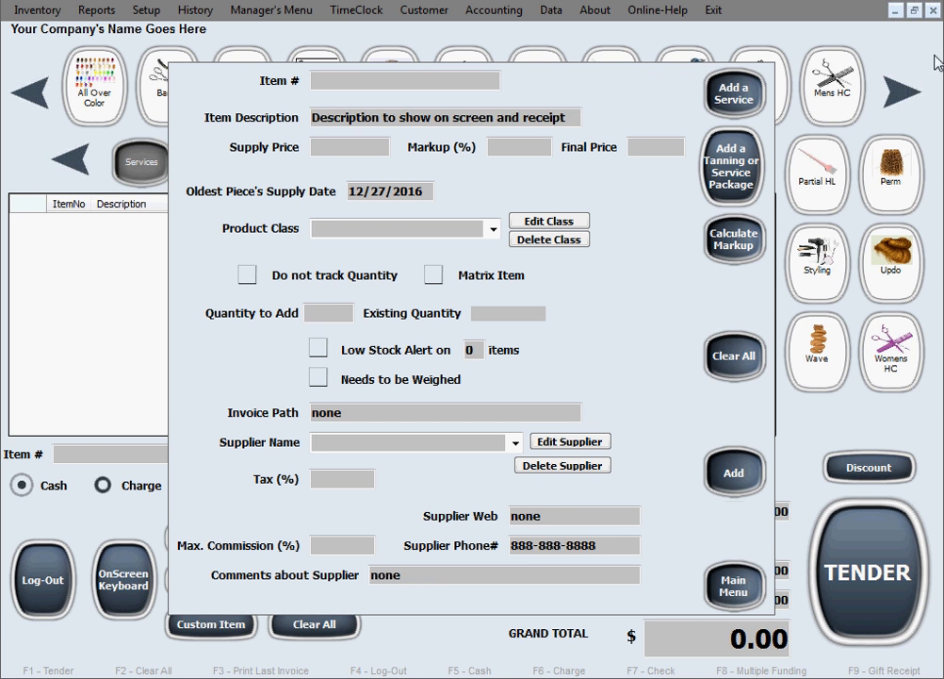
# Start a new tanning or service package with item number TAN PKG.
pyautogui.click(713, 184)
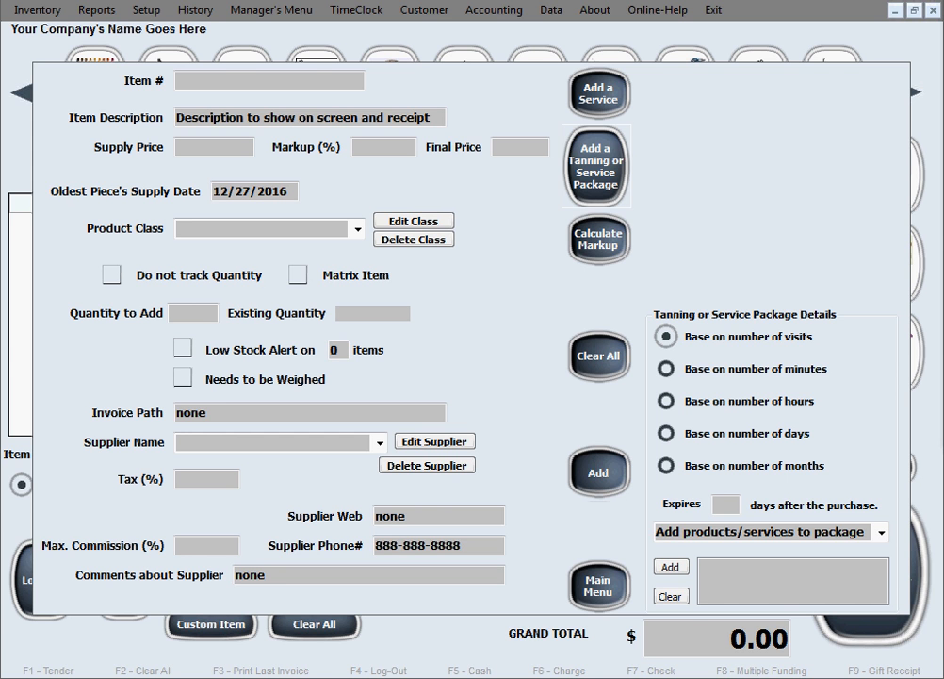
pyautogui.click(224, 81)
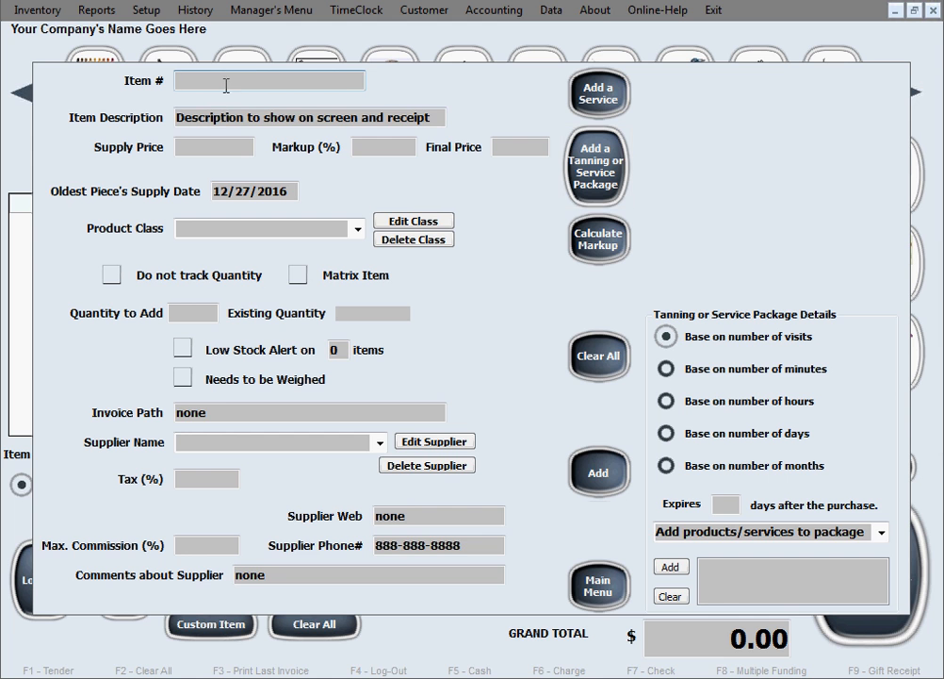
pyautogui.write('TAN PKG')
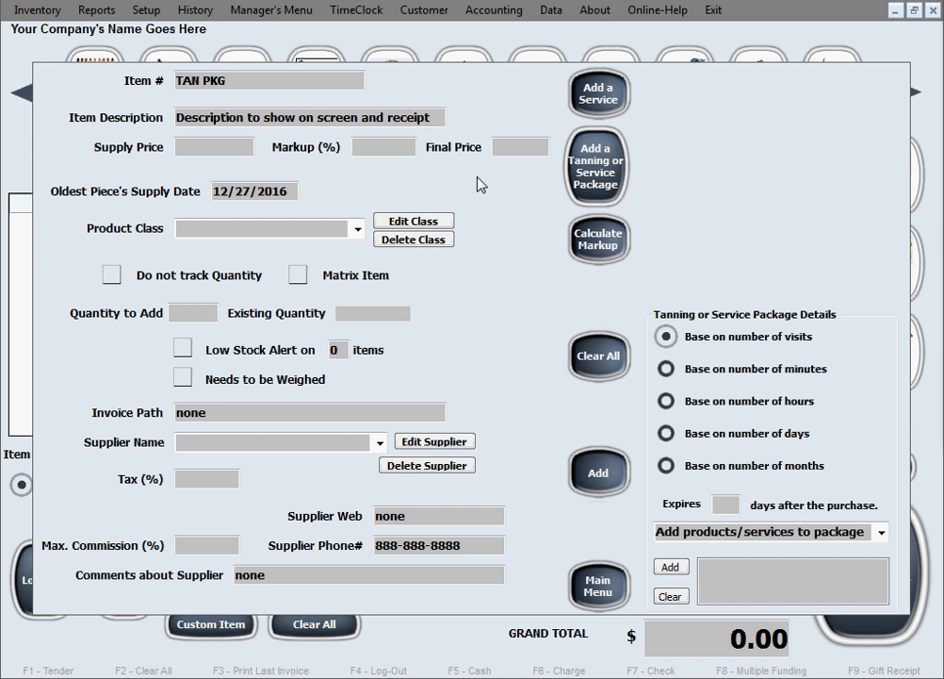
# Set the package description to Tanning Package, supply price to 0 and final price to 2.
pyautogui.moveTo(434, 116); pyautogui.dragTo(134, 87)
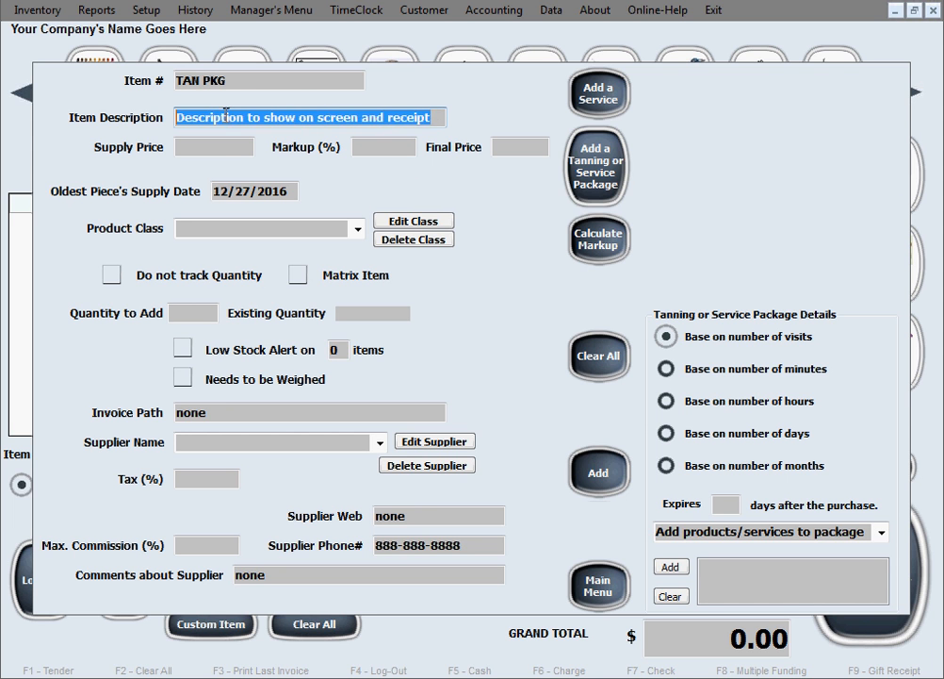
pyautogui.write('Tanning Package')
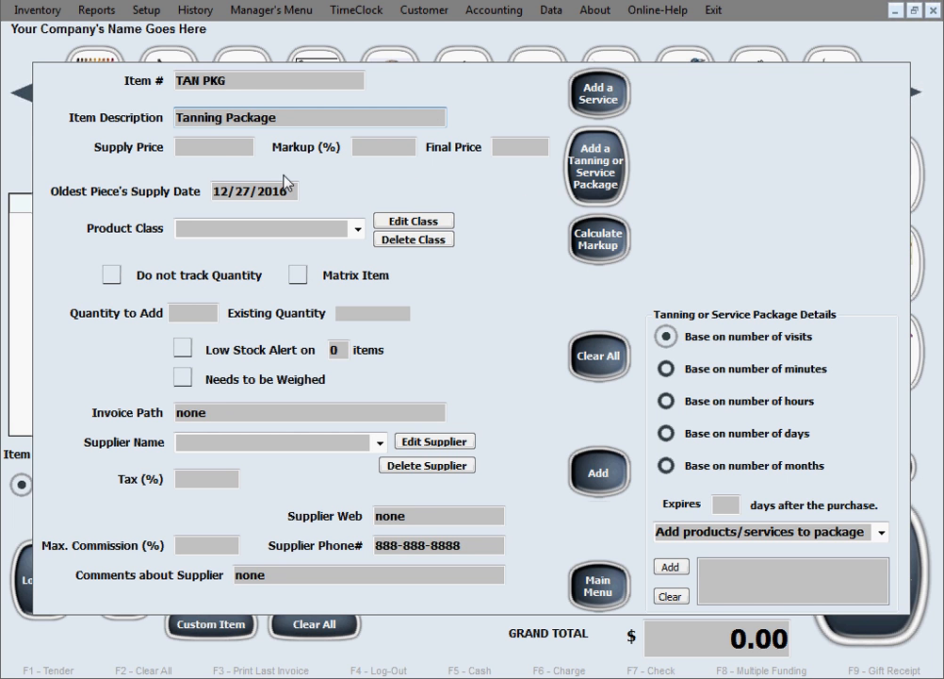
pyautogui.click(221, 151)
pyautogui.write('0')
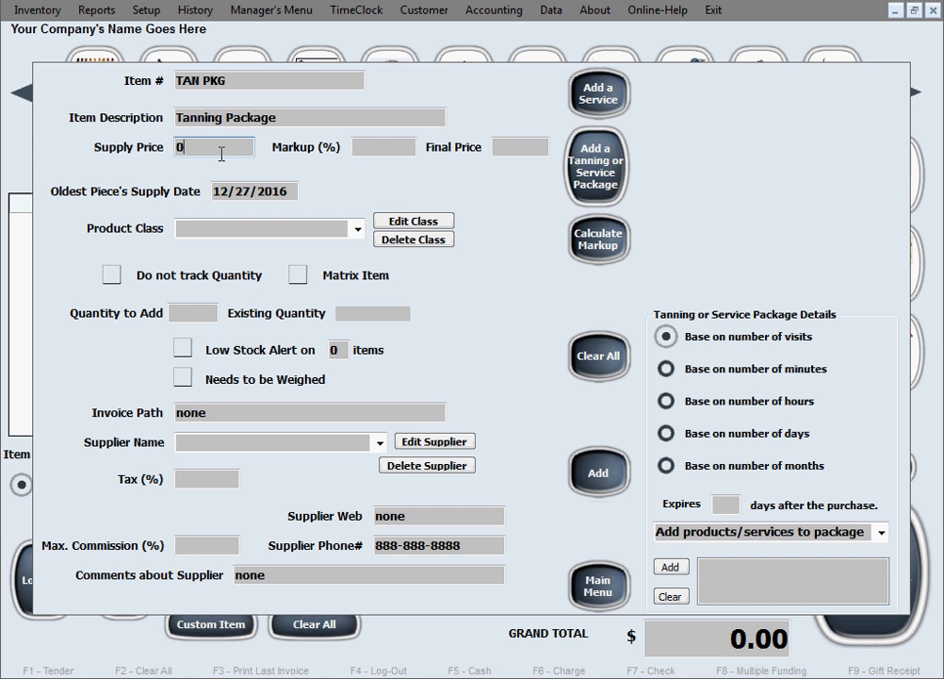
pyautogui.click(499, 149)
pyautogui.write('2')
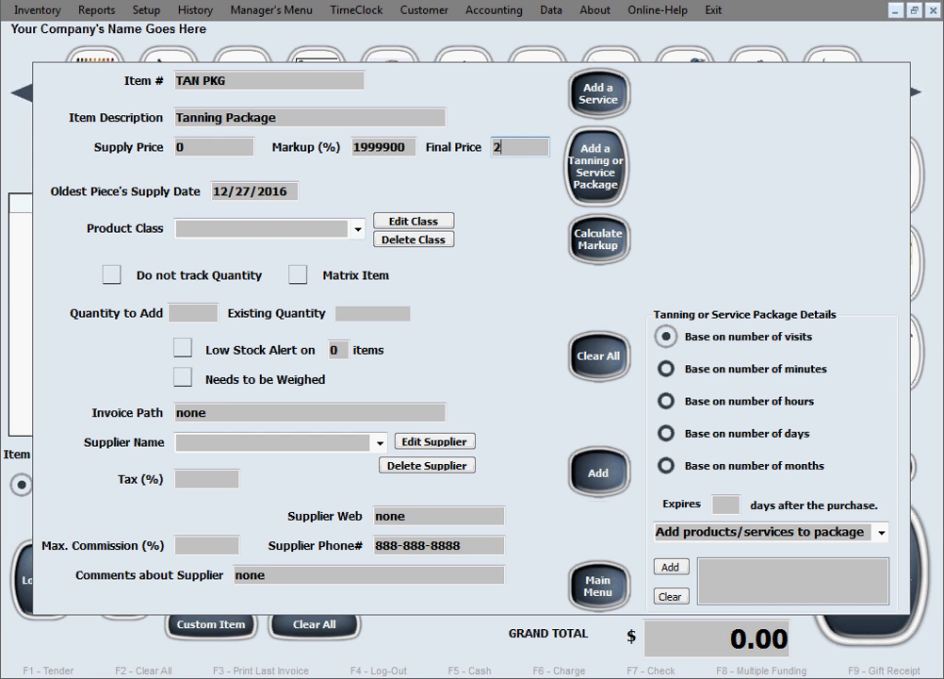
# Set the product class to PACKAGES and the quantity to add to 10000.
pyautogui.click(229, 230)
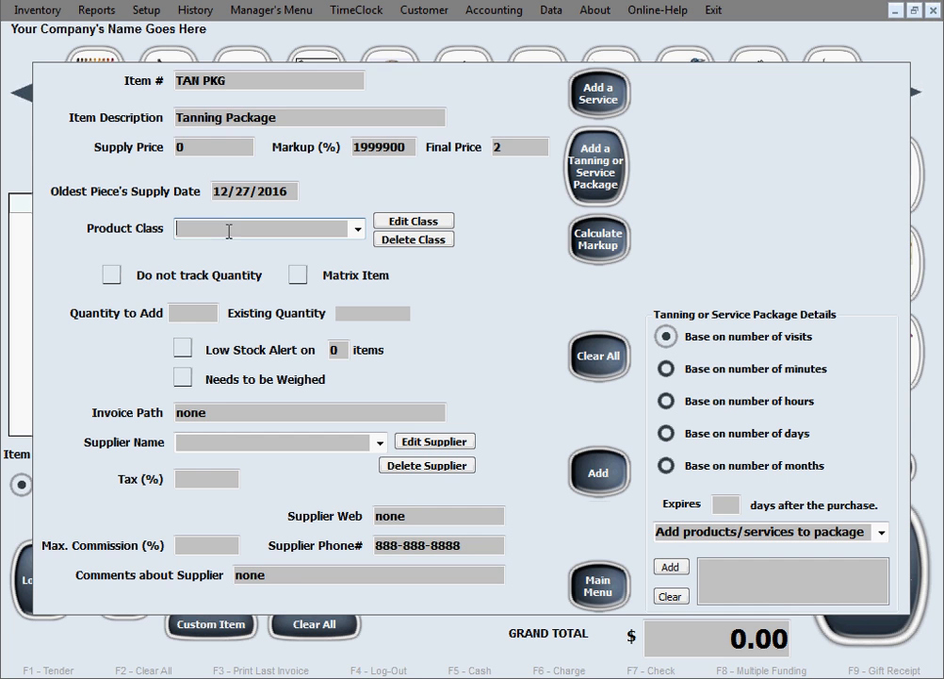
pyautogui.write('PACKAGES')
pyautogui.click(196, 313)
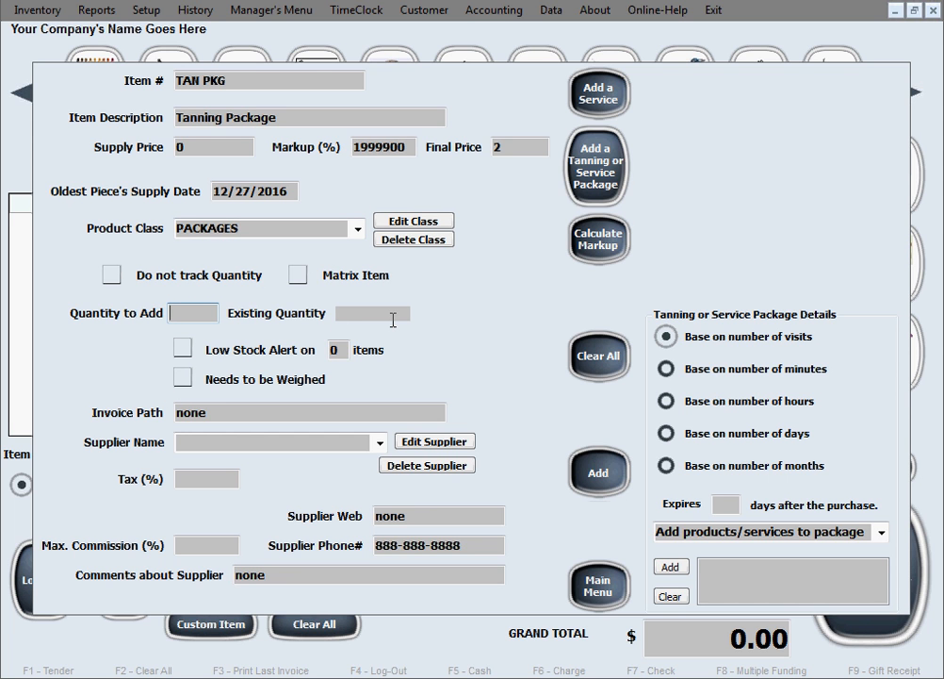
pyautogui.write('10000')
# Set the package supplier to OUR SALON and the tax to 7 percent.
pyautogui.click(215, 441)
pyautogui.write('OUR SALON')
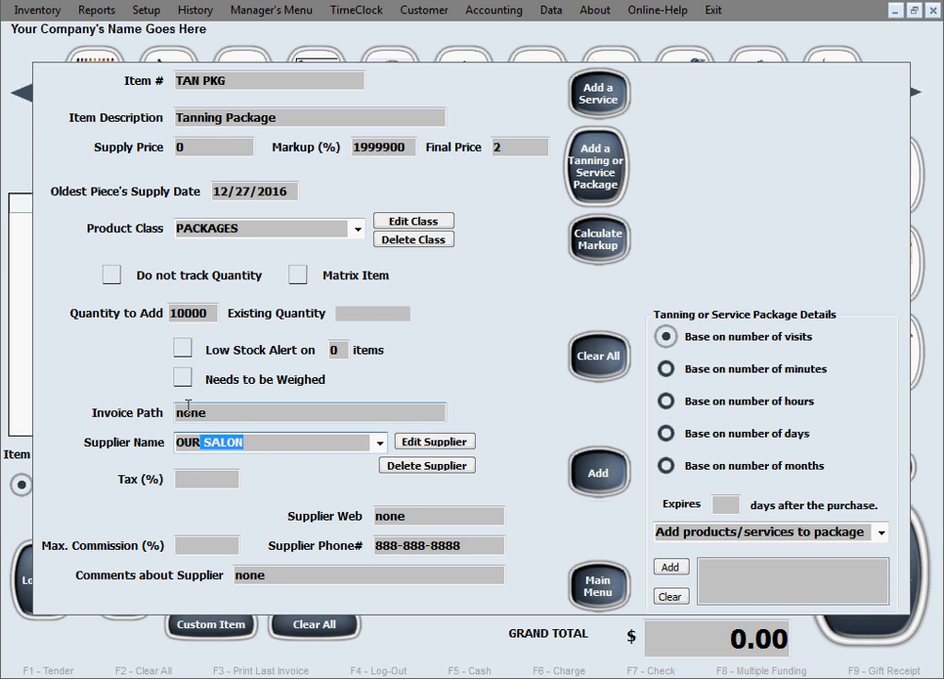
pyautogui.click(220, 470)
pyautogui.write('7')
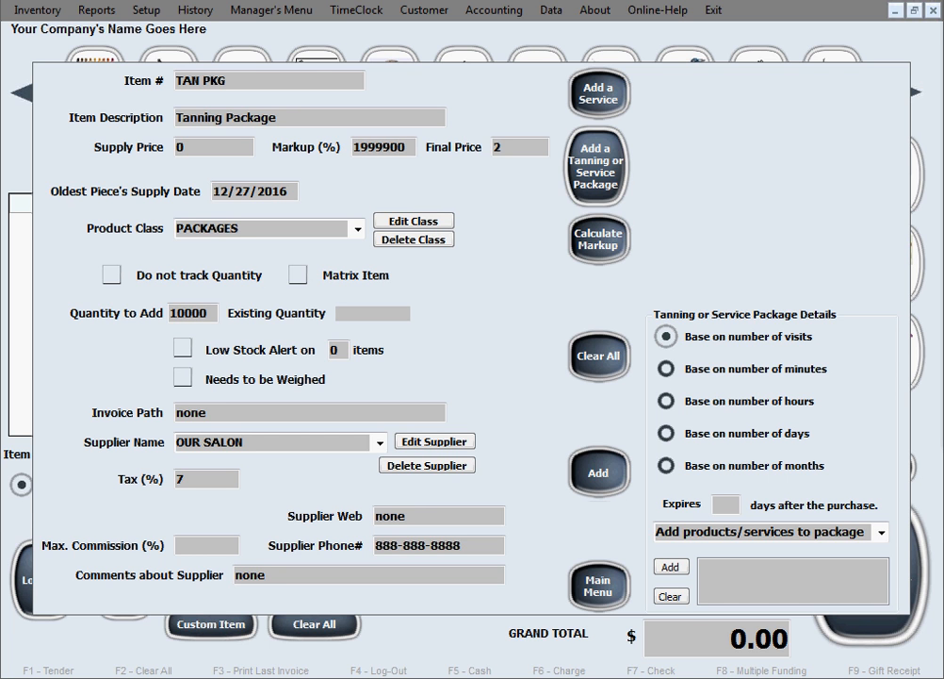
# Base the package on number of minutes and make it expire 365 days after purchase.
pyautogui.click(687, 372)
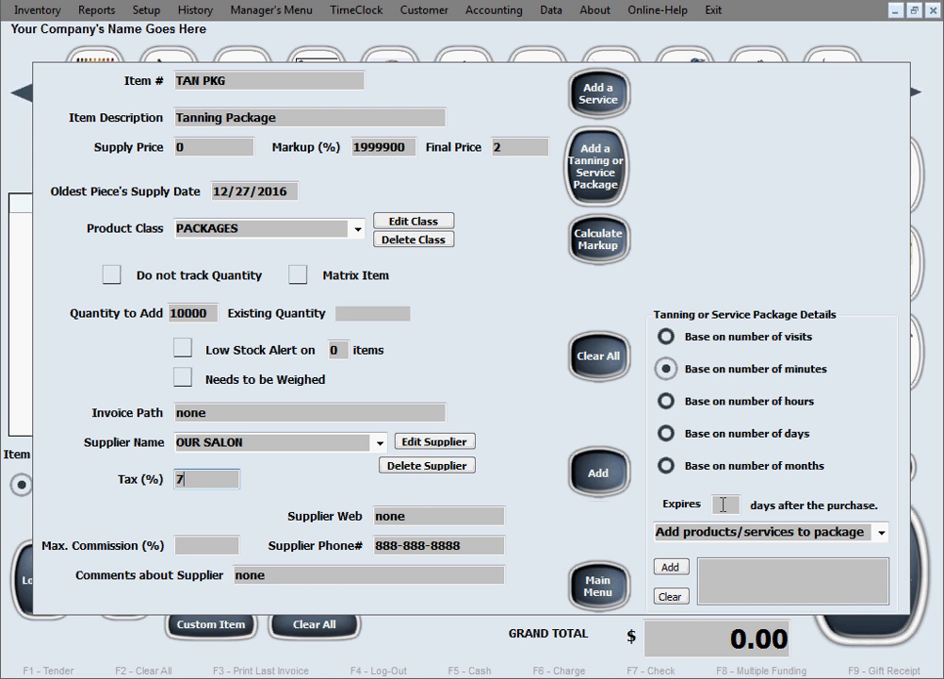
pyautogui.click(723, 505)
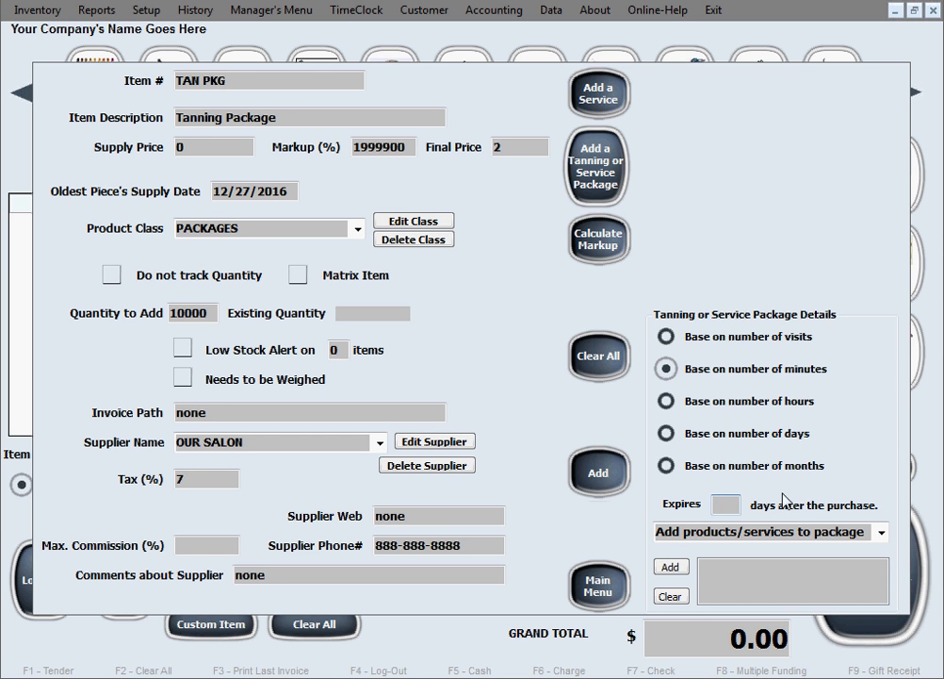
pyautogui.write('365')
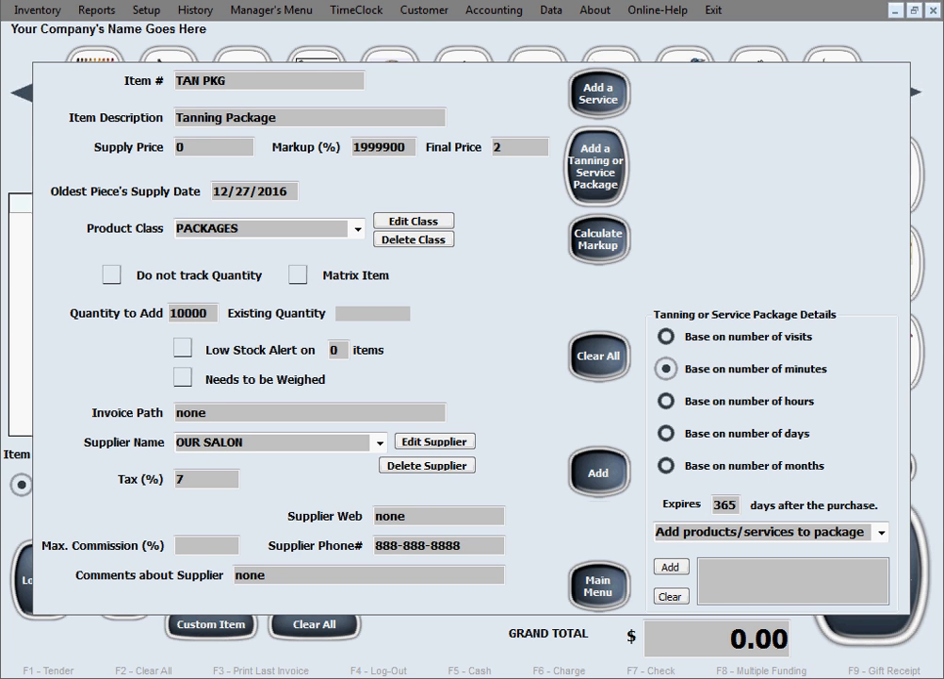
# Add the 1 MIN TAN service to the package's contents.
pyautogui.click(883, 533)
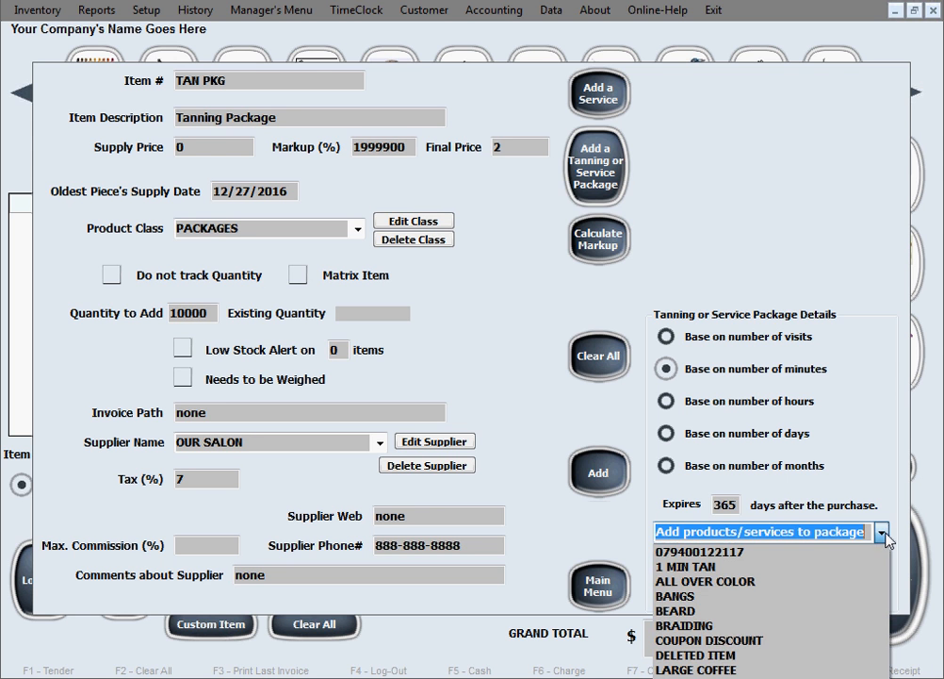
pyautogui.click(805, 566)
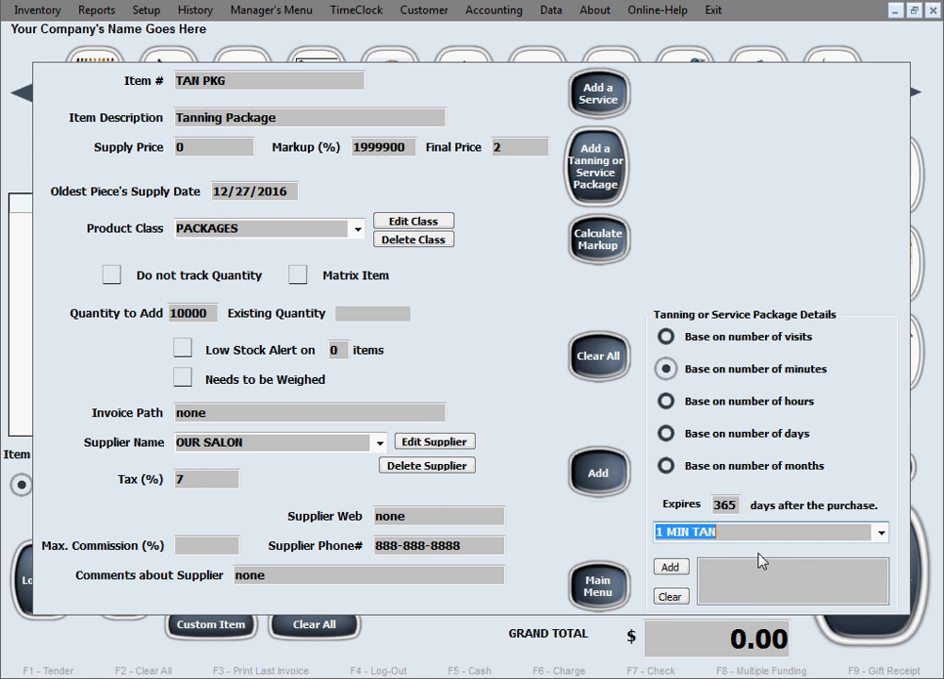
pyautogui.click(670, 567)
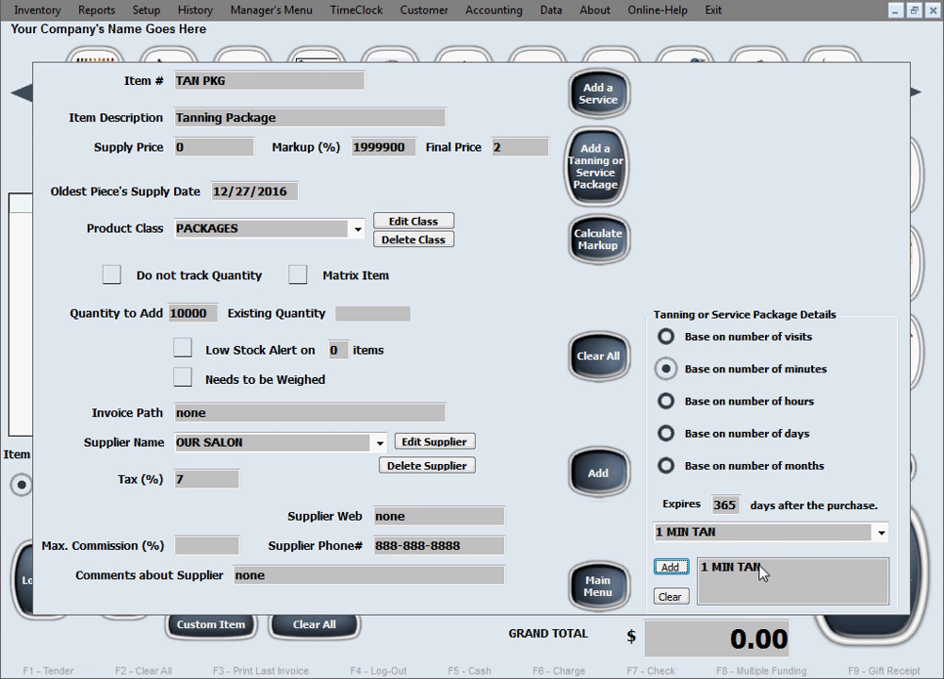
pyautogui.click(882, 534)
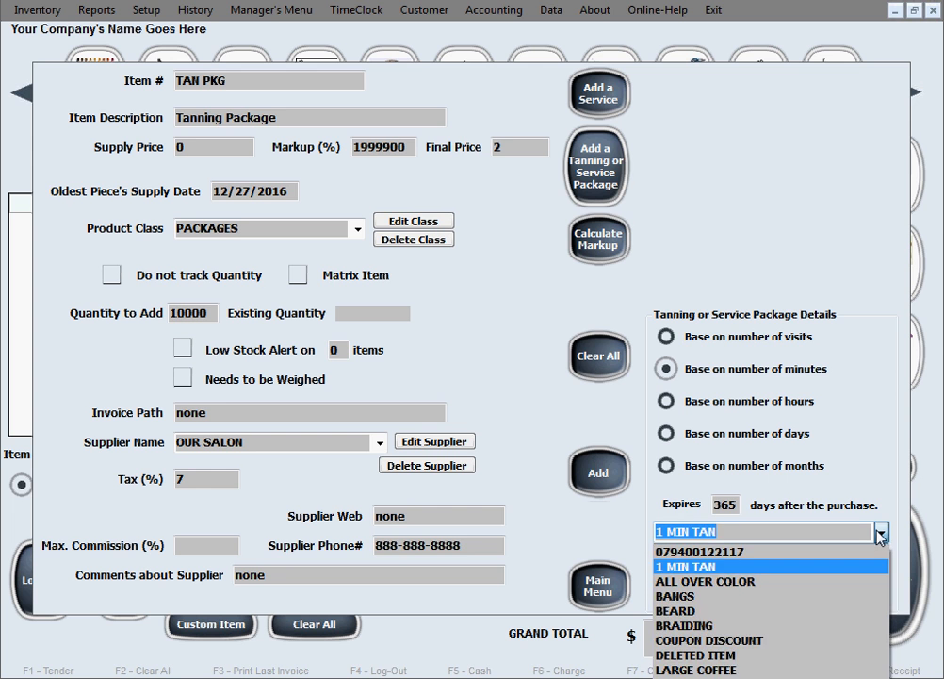
pyautogui.click(881, 533)
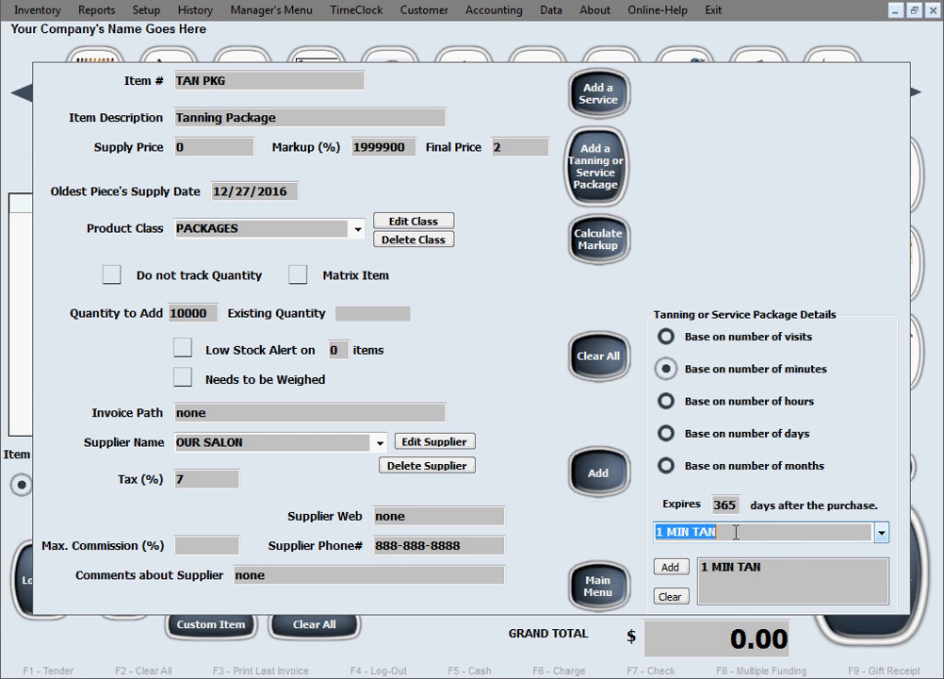
pyautogui.click(794, 538)
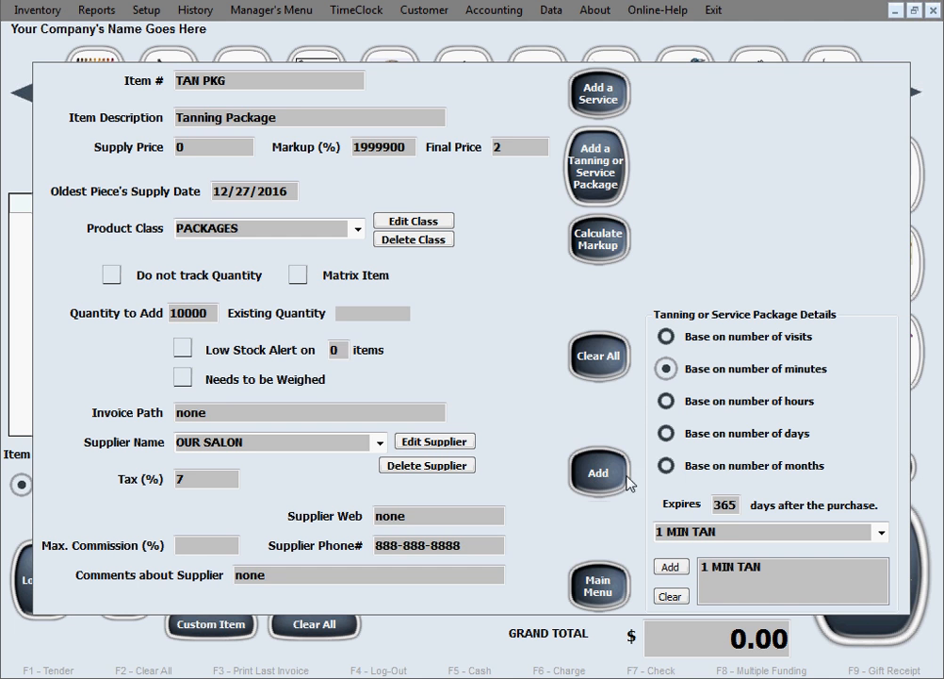
# Save the TAN PKG package to the database and confirm.
pyautogui.click(589, 477)
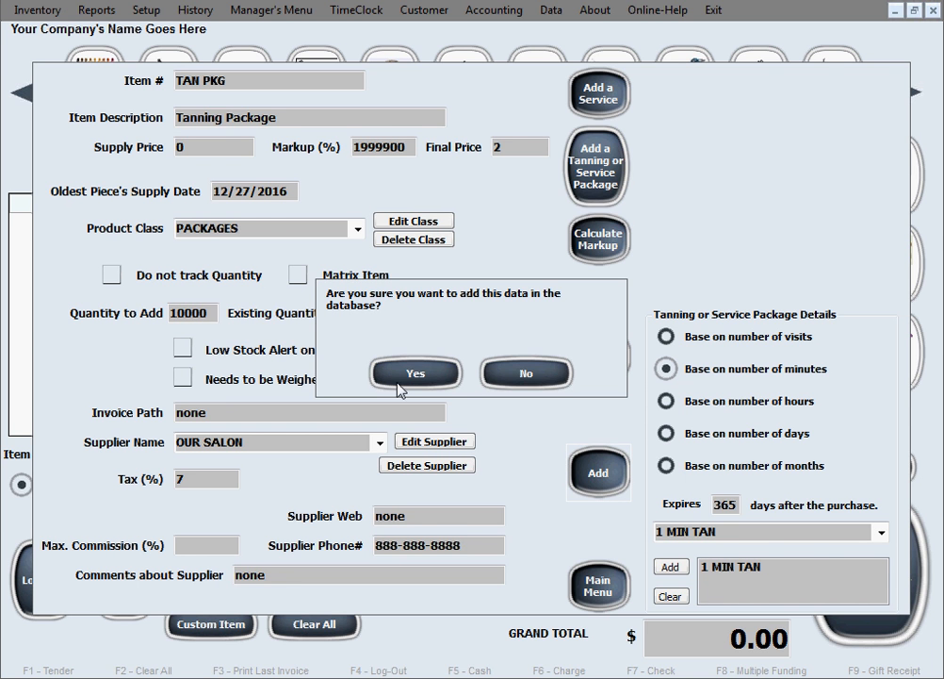
pyautogui.click(416, 373)
pyautogui.click(544, 391)
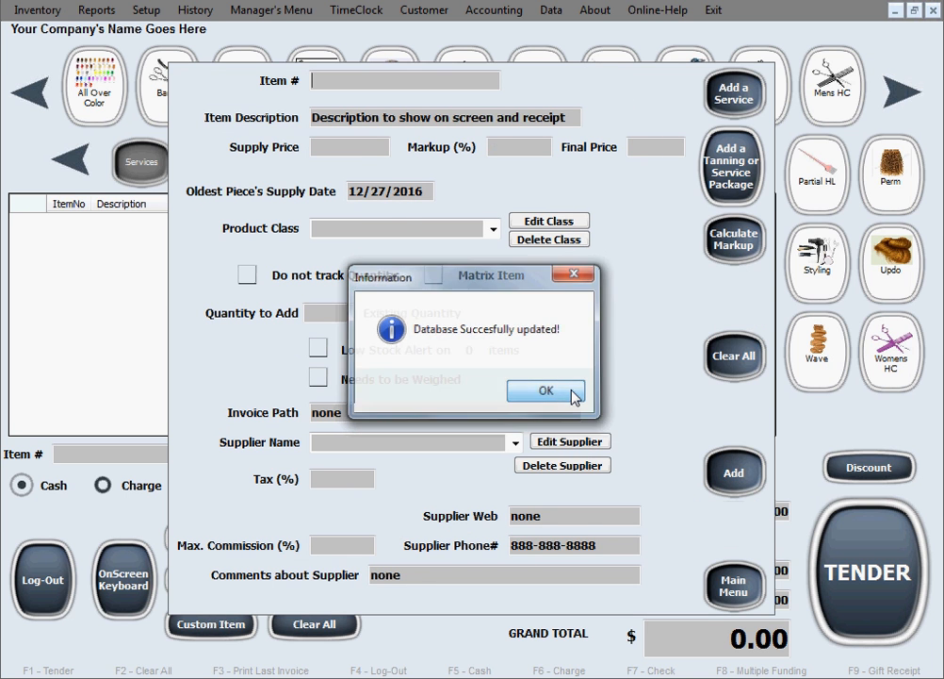